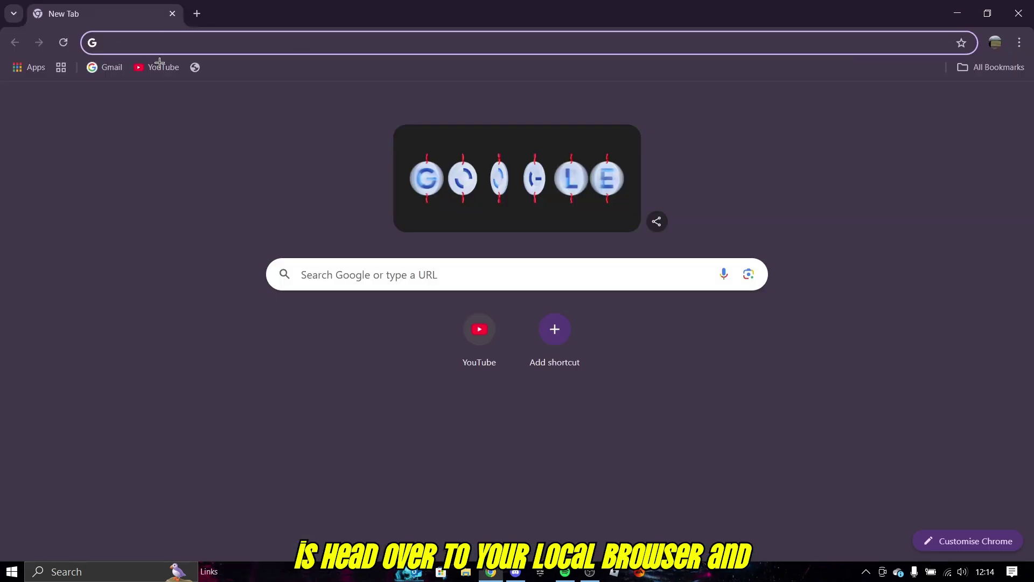
pyautogui.write('aternos.')
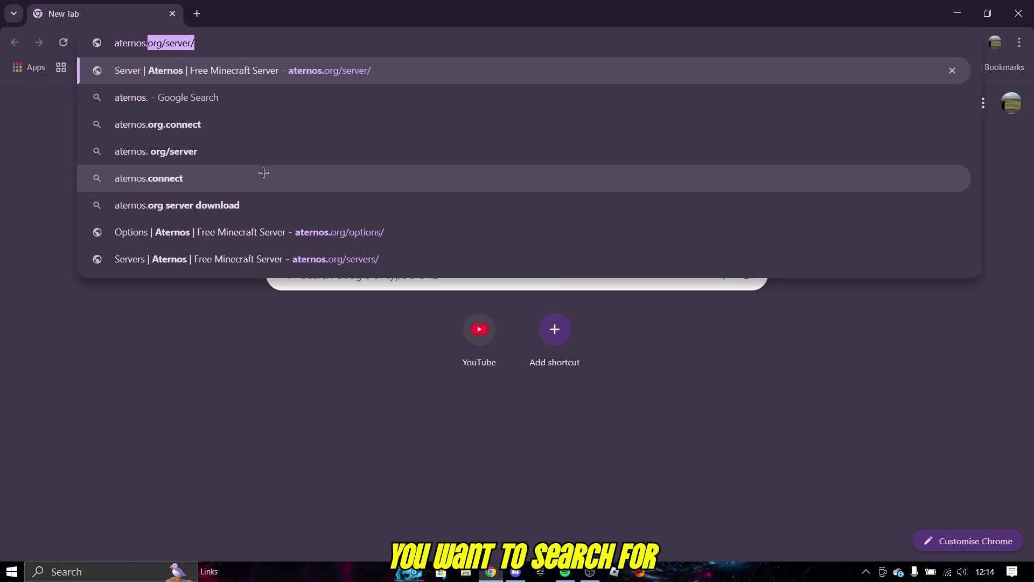
pyautogui.write('org/serv')
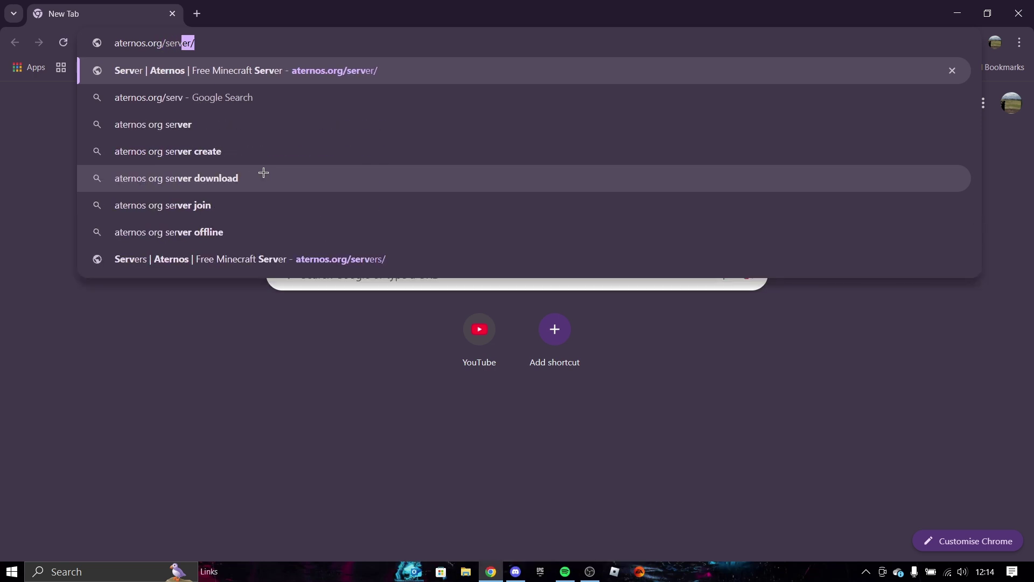
pyautogui.write('er')
# - Load aternos.org, log in past the consent notice, and open StoneBoundSMP's Options page
pyautogui.press('Return')
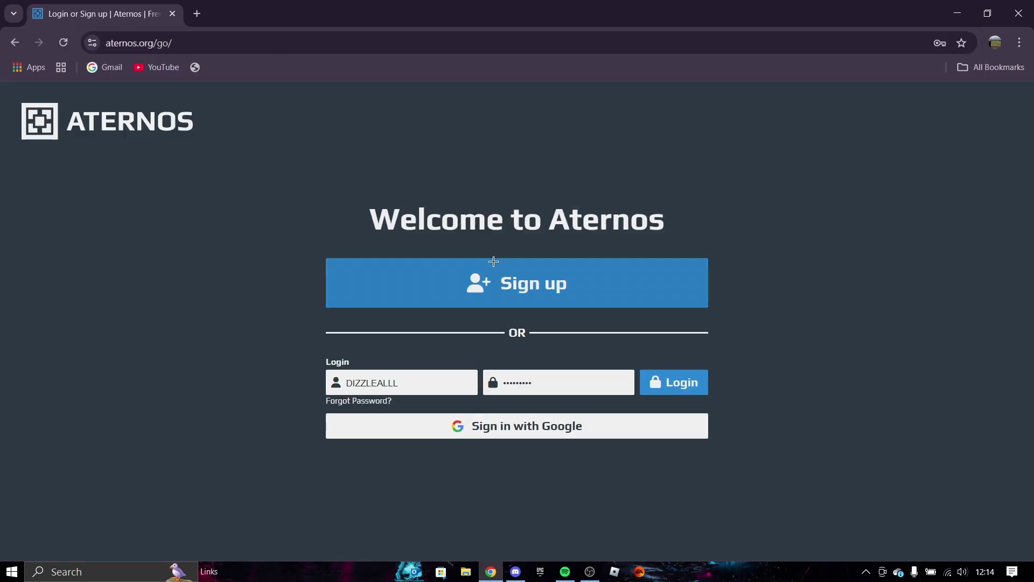
pyautogui.click(674, 380)
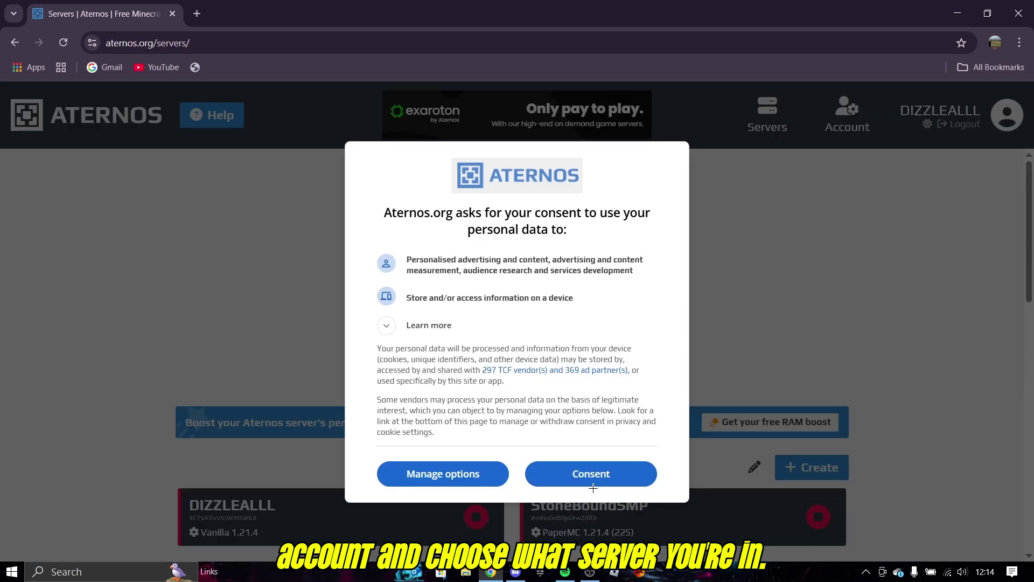
pyautogui.click(592, 482)
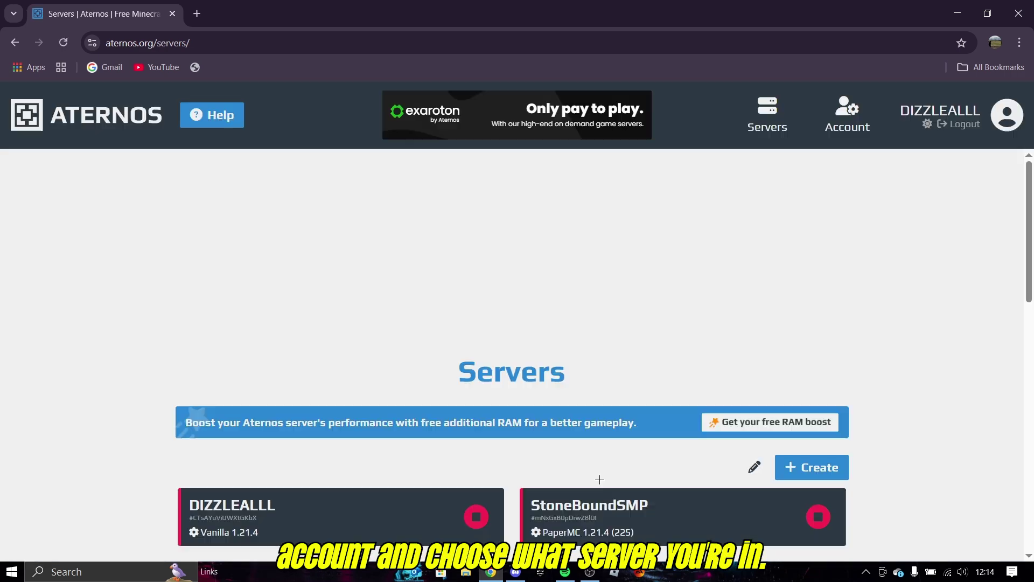
pyautogui.click(578, 517)
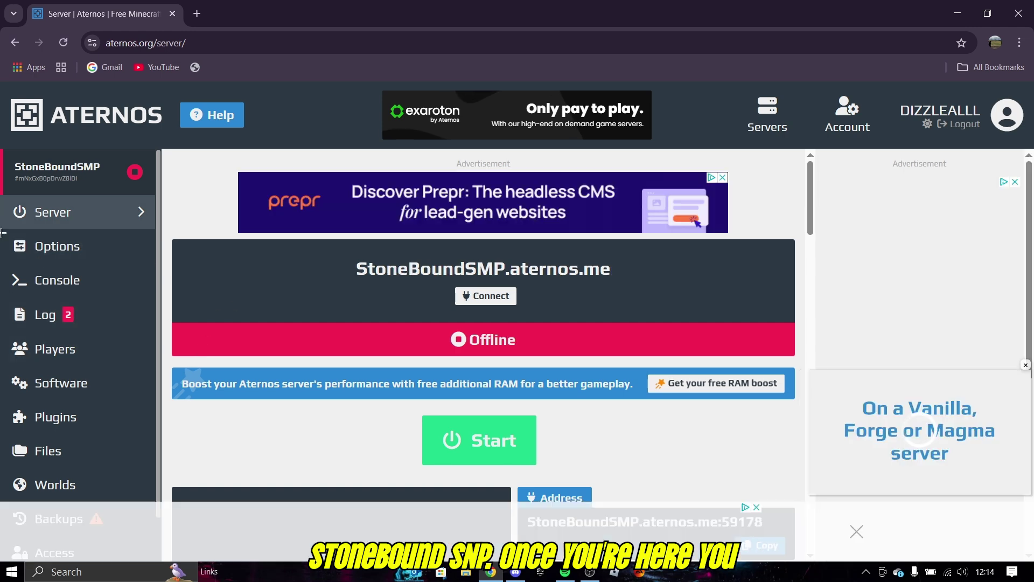
pyautogui.click(57, 246)
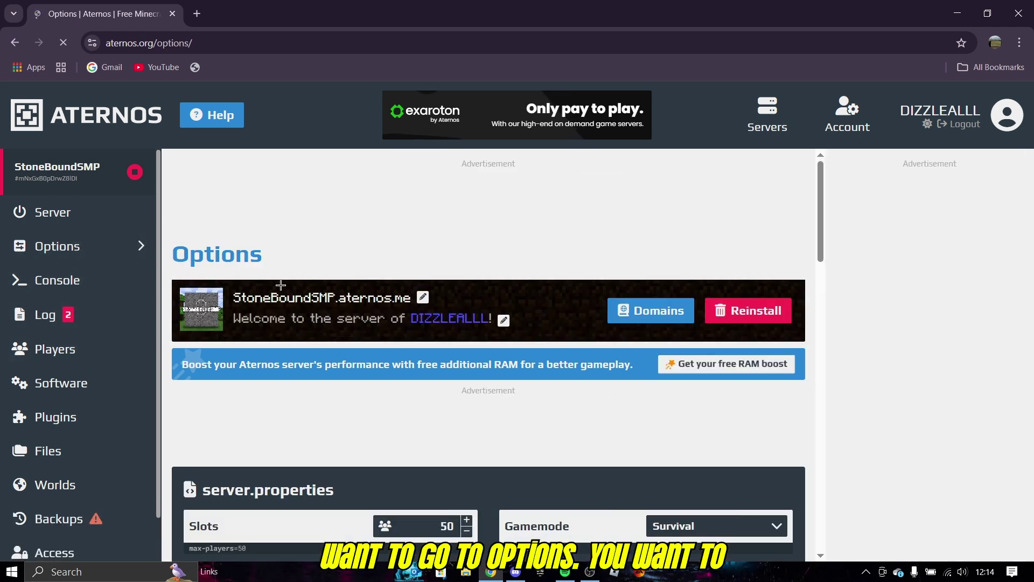
pyautogui.scroll(-3, 316, 300)
pyautogui.scroll(-3, 315, 297)
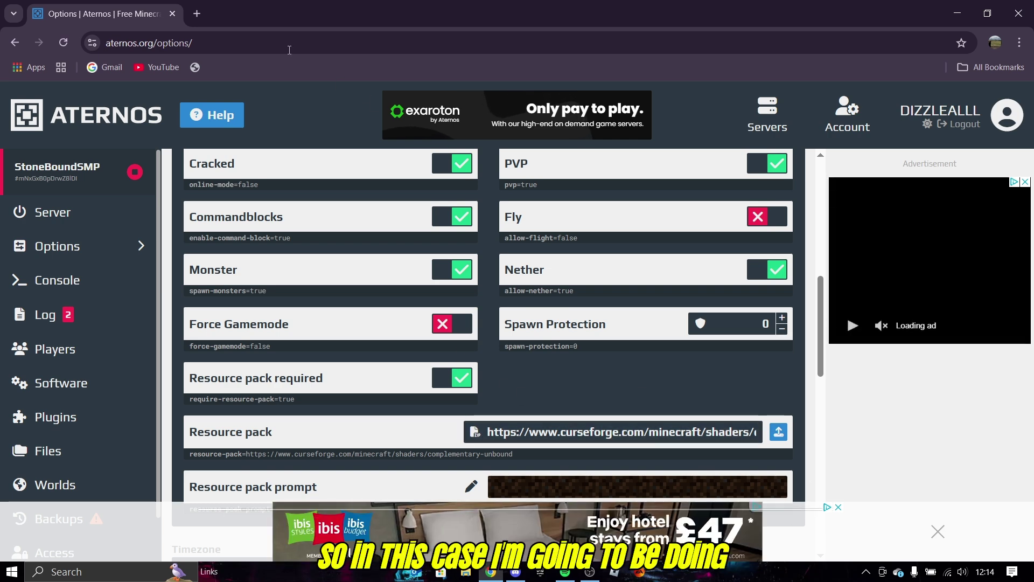
# - Search 'complementary shaders', open the CurseForge Complementary Shaders - Unbound page, and select its address
pyautogui.click(197, 13)
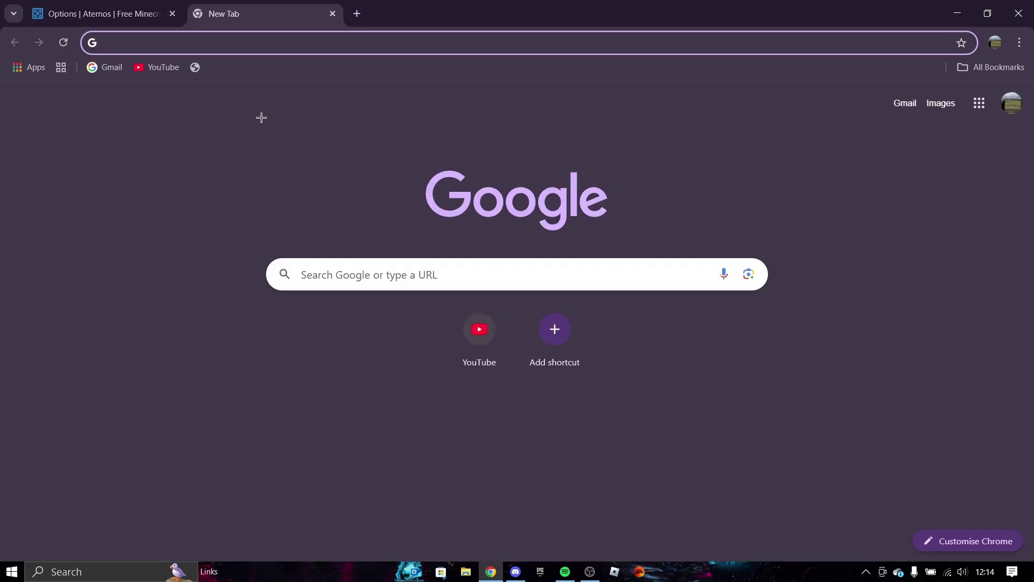
pyautogui.write('unbo')
pyautogui.press('BackSpace')
pyautogui.press('BackSpace')
pyautogui.press('BackSpace')
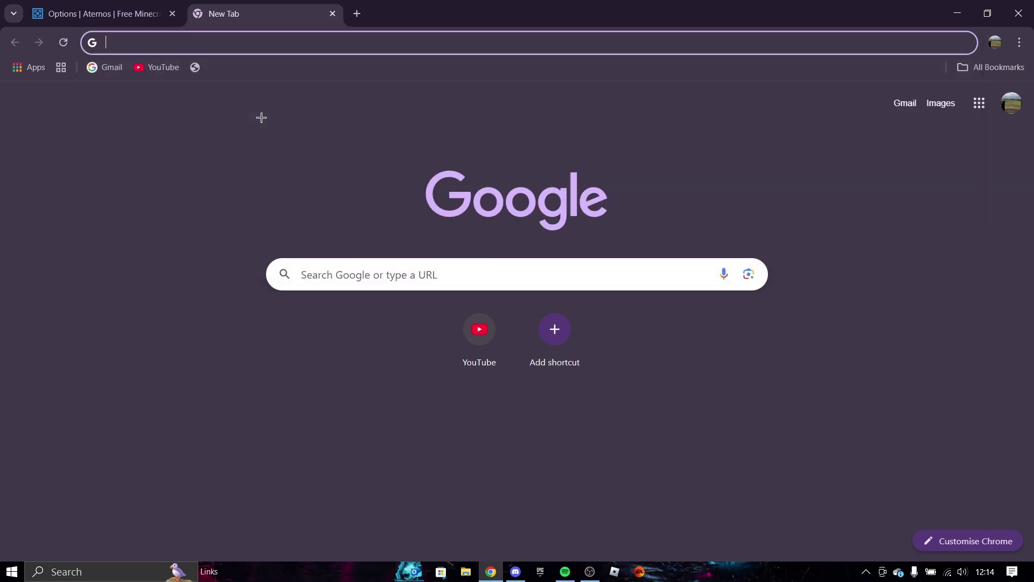
pyautogui.write('co')
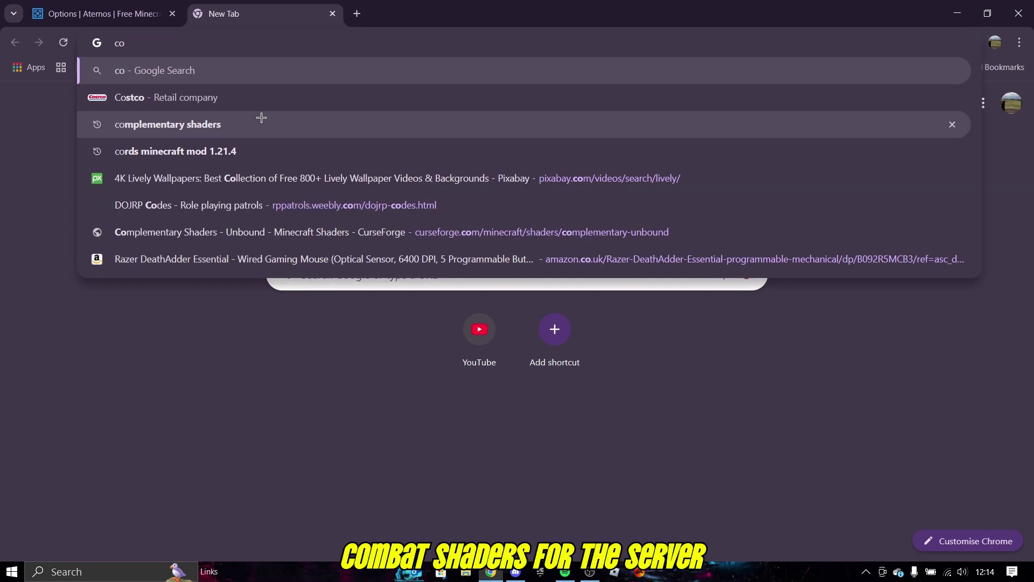
pyautogui.click(261, 118)
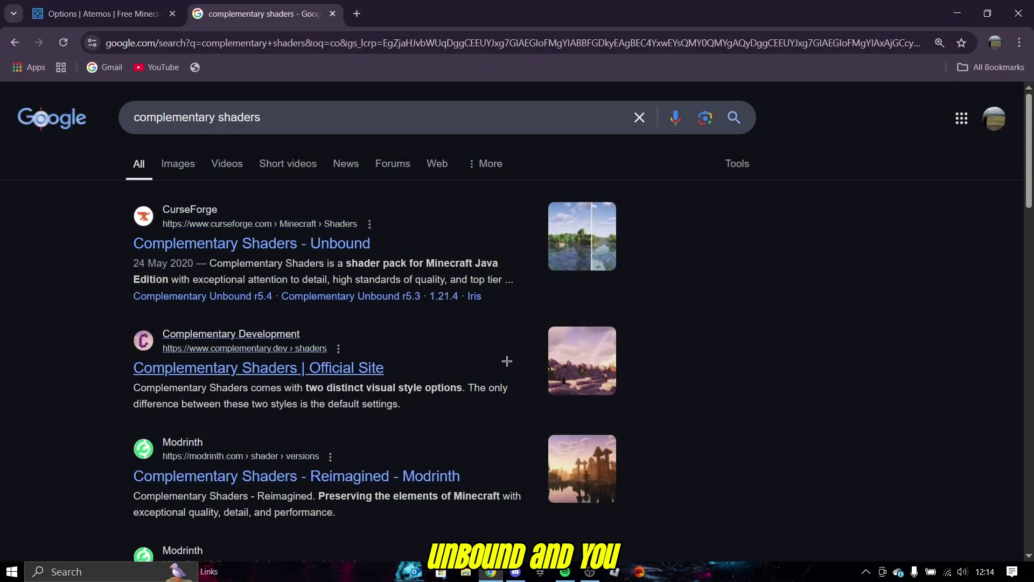
pyautogui.click(267, 243)
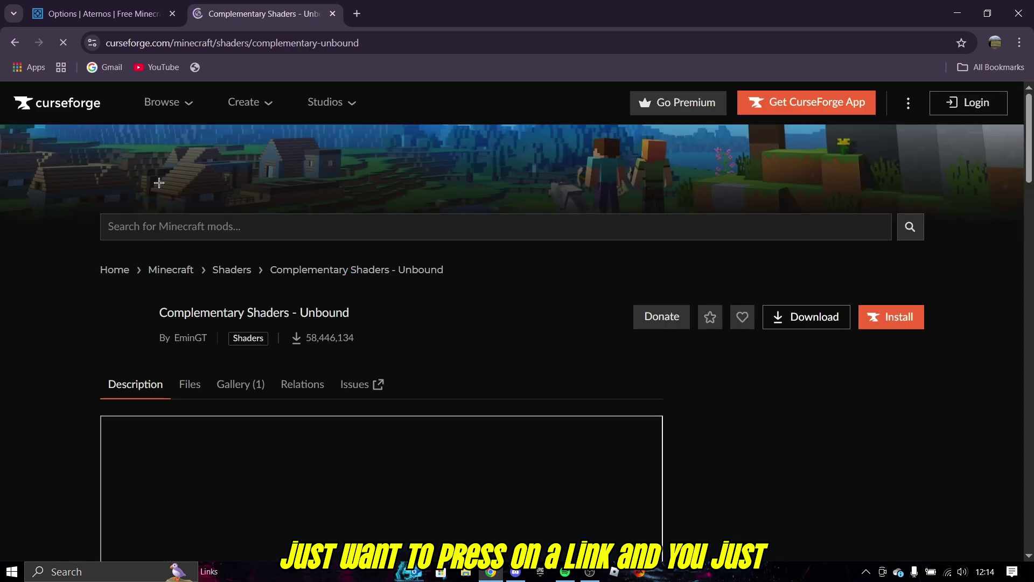
pyautogui.click(411, 42)
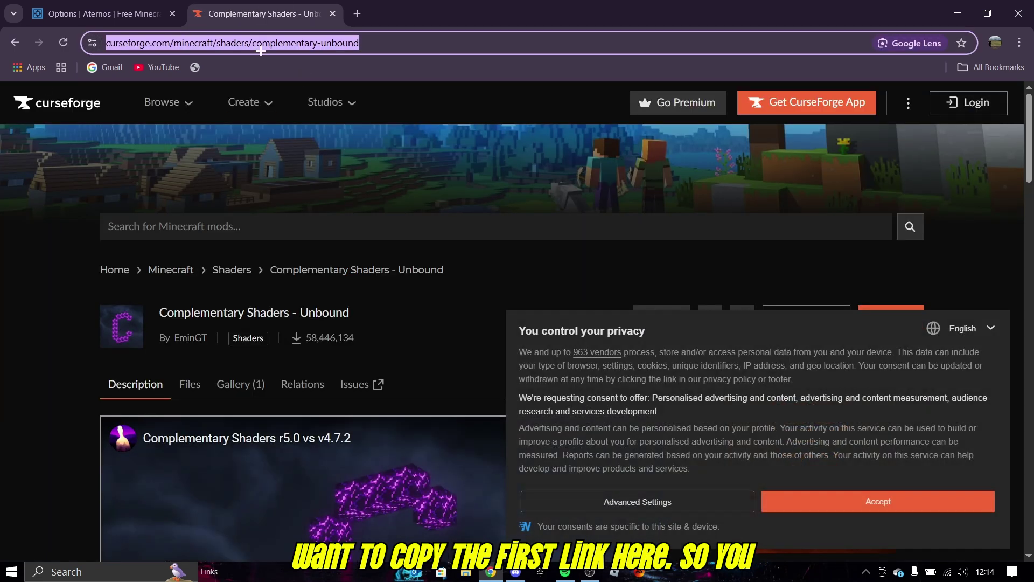
pyautogui.moveTo(414, 43); pyautogui.dragTo(106, 43)
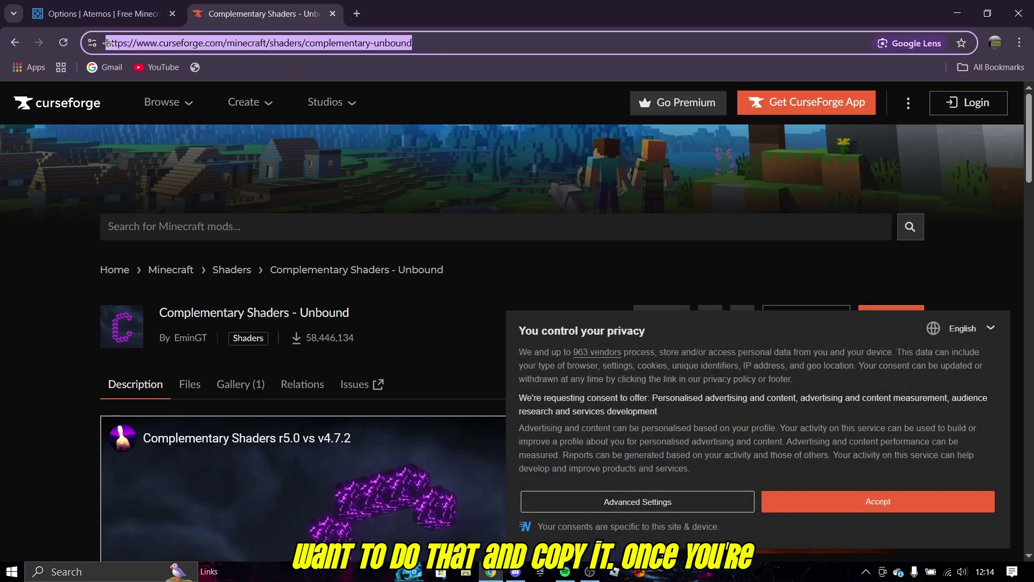
# - Replace the old Resource pack link with the pasted CurseForge Complementary Shaders URL
pyautogui.click(119, 5)
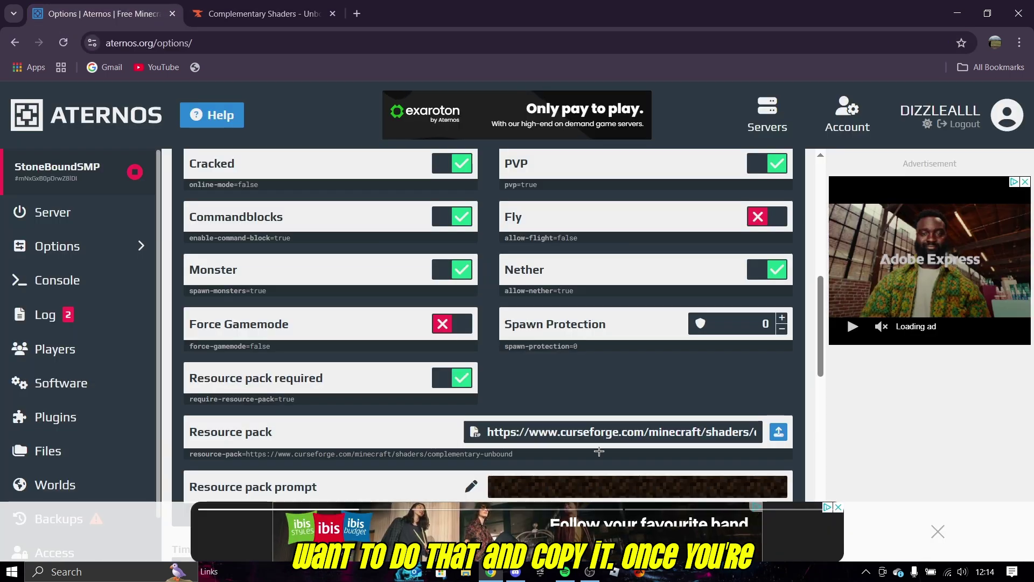
pyautogui.click(582, 431)
pyautogui.moveTo(495, 444); pyautogui.dragTo(730, 455)
pyautogui.hotkey('ctrl', 'c')
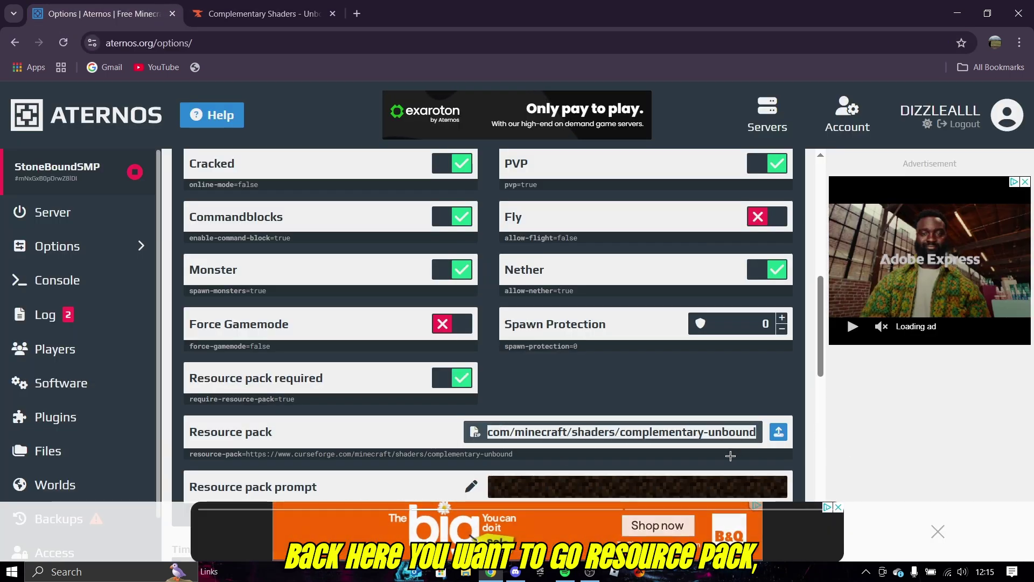
pyautogui.press('BackSpace')
pyautogui.hotkey('ctrl', 'v')
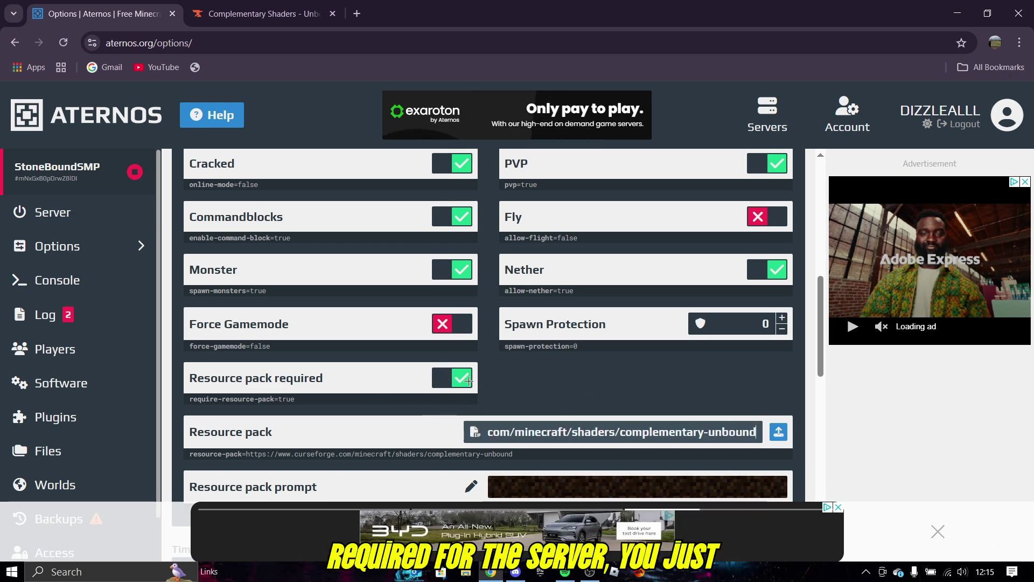
pyautogui.click(450, 380)
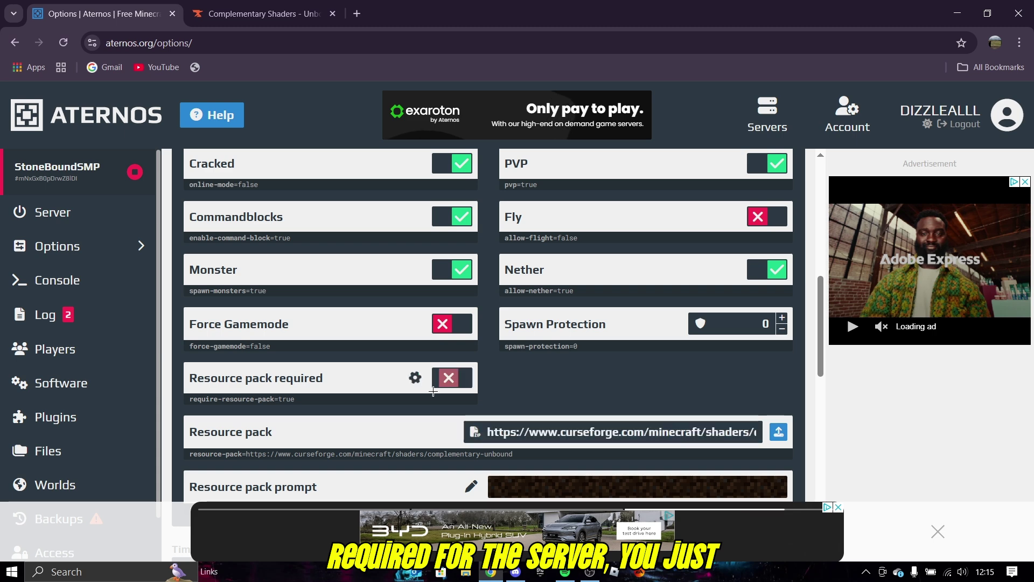
pyautogui.click(450, 378)
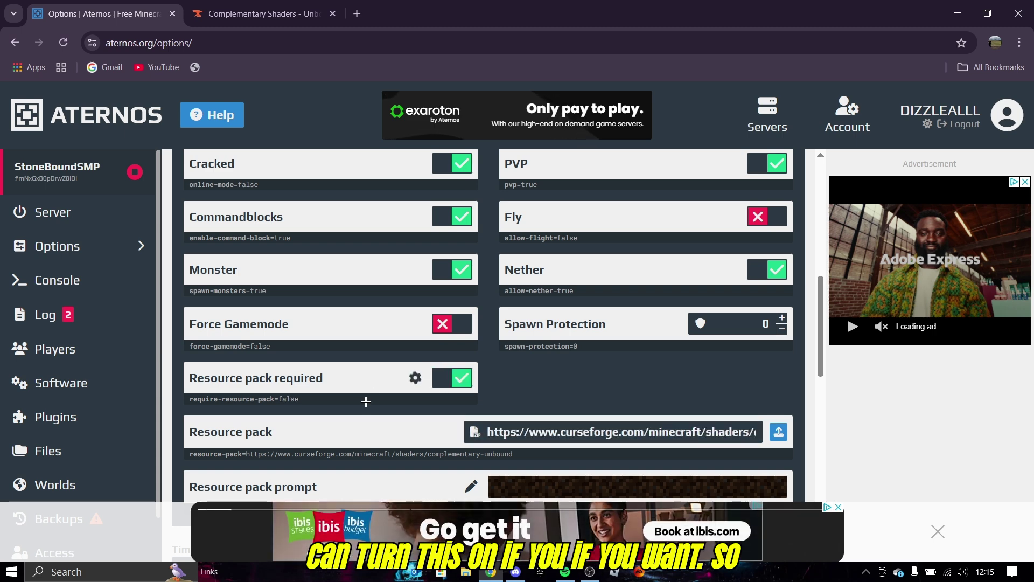
pyautogui.moveTo(472, 454); pyautogui.dragTo(400, 370)
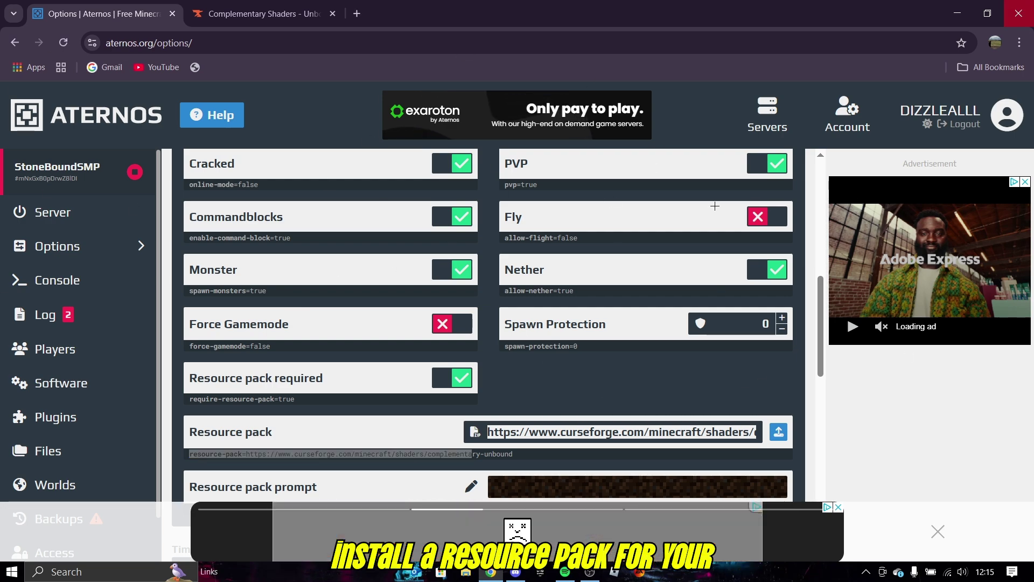
# - Minimise the Chrome window to reveal the Windows desktop
pyautogui.click(1020, 4)
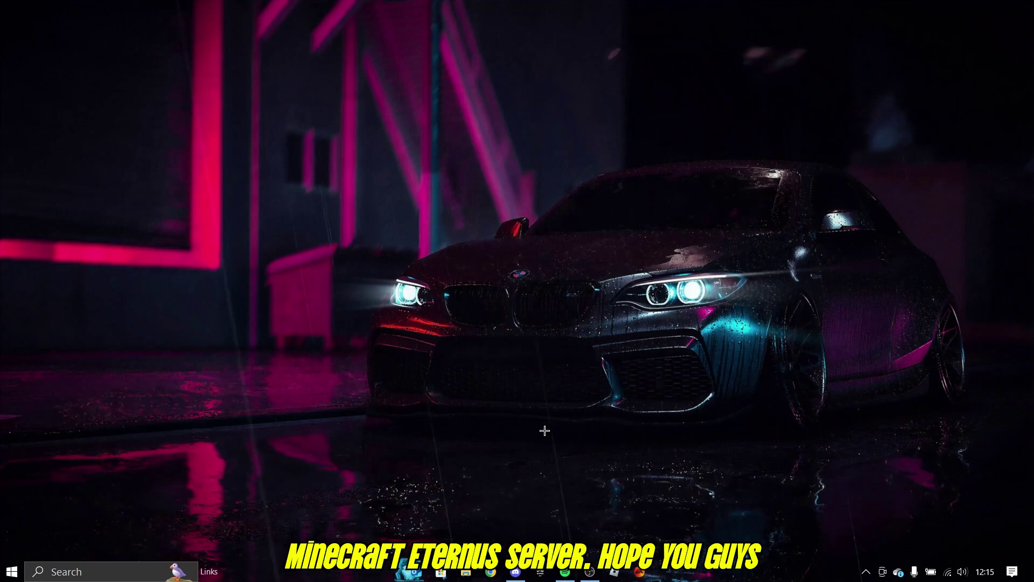